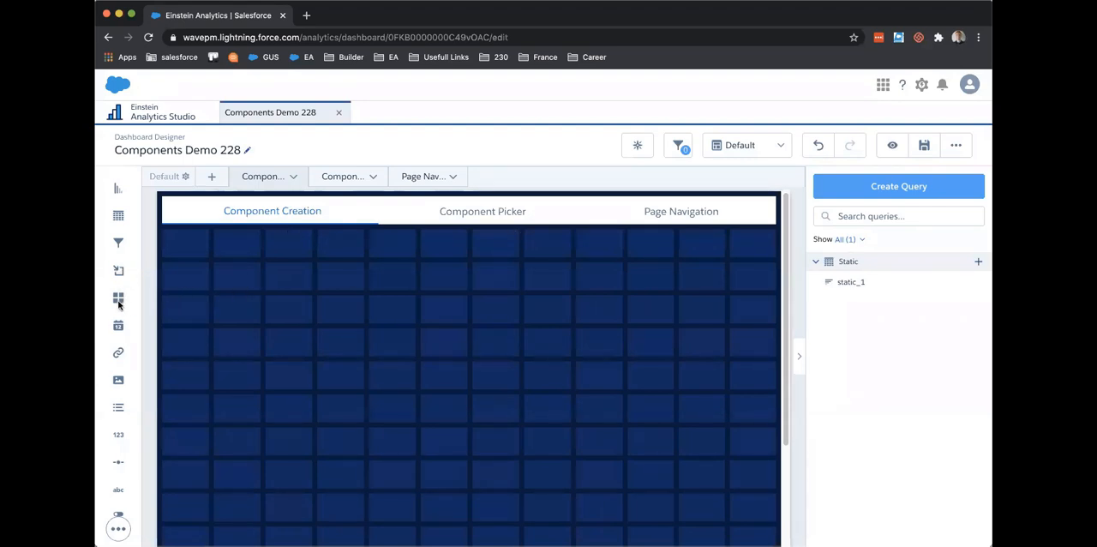
Step: Add a component widget to the upper-left area of the Component Creation page and start a new component from it
drag(119, 304, 193, 331)
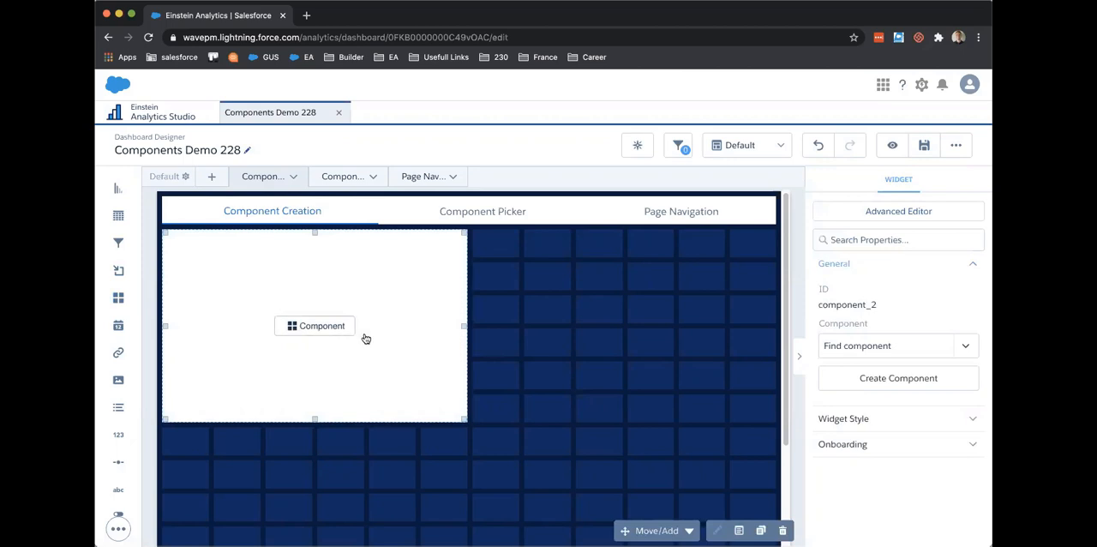
click(878, 381)
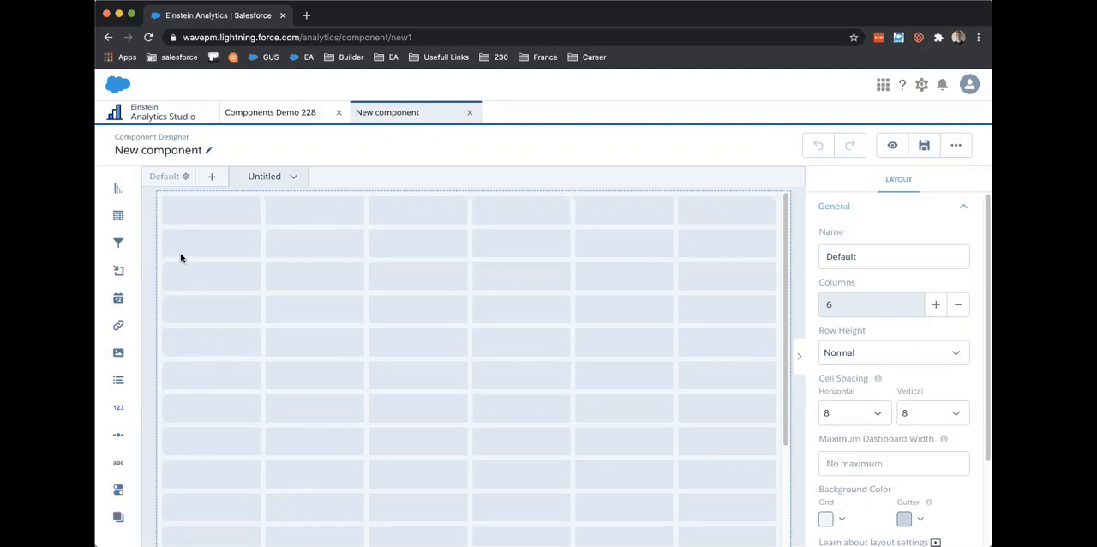
click(257, 114)
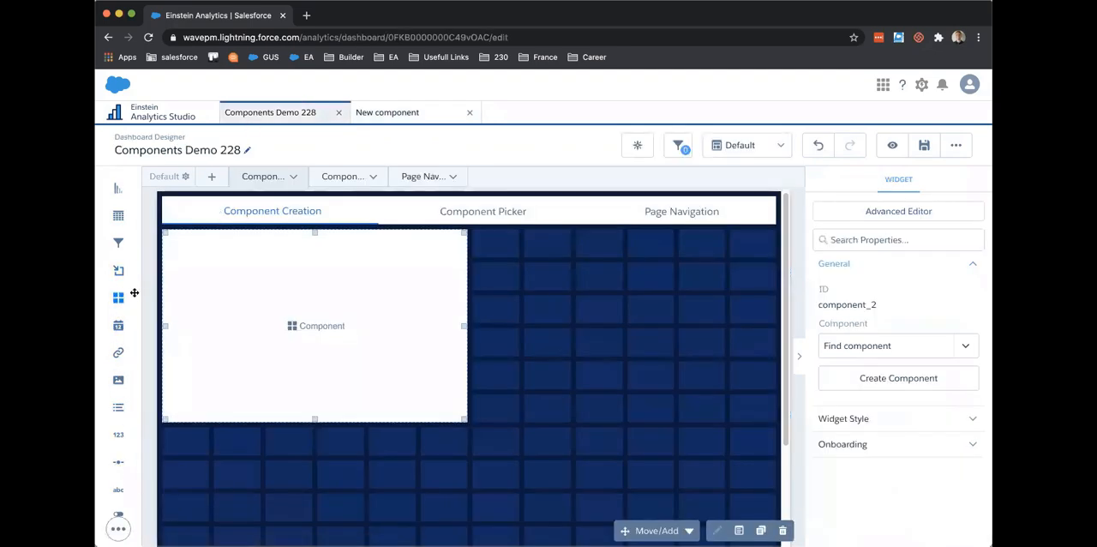
click(369, 118)
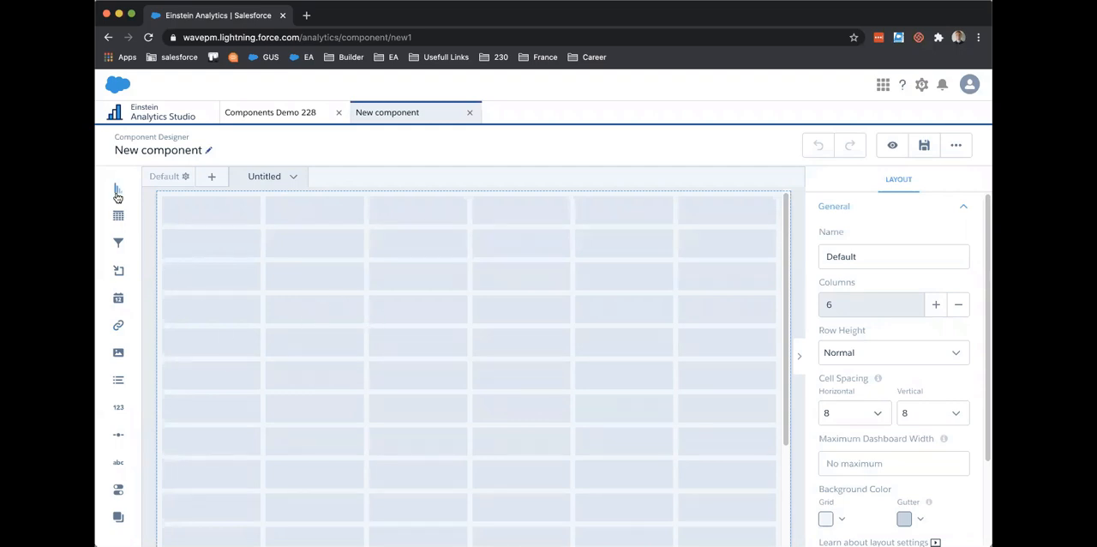
Step: Place a chart across the full width of the new component's canvas and base it on the Account dataset
drag(119, 187, 194, 224)
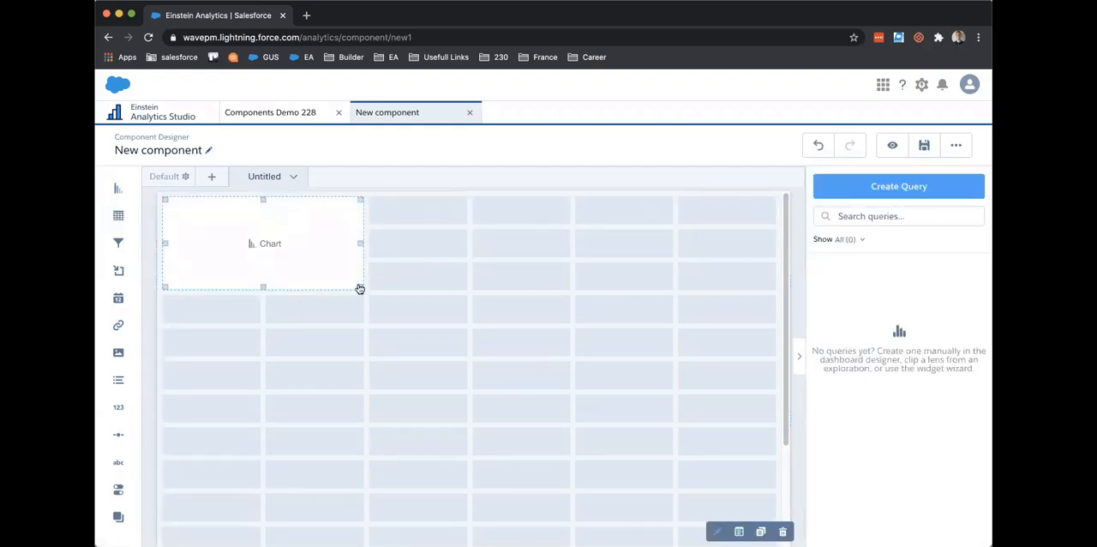
drag(360, 287, 766, 389)
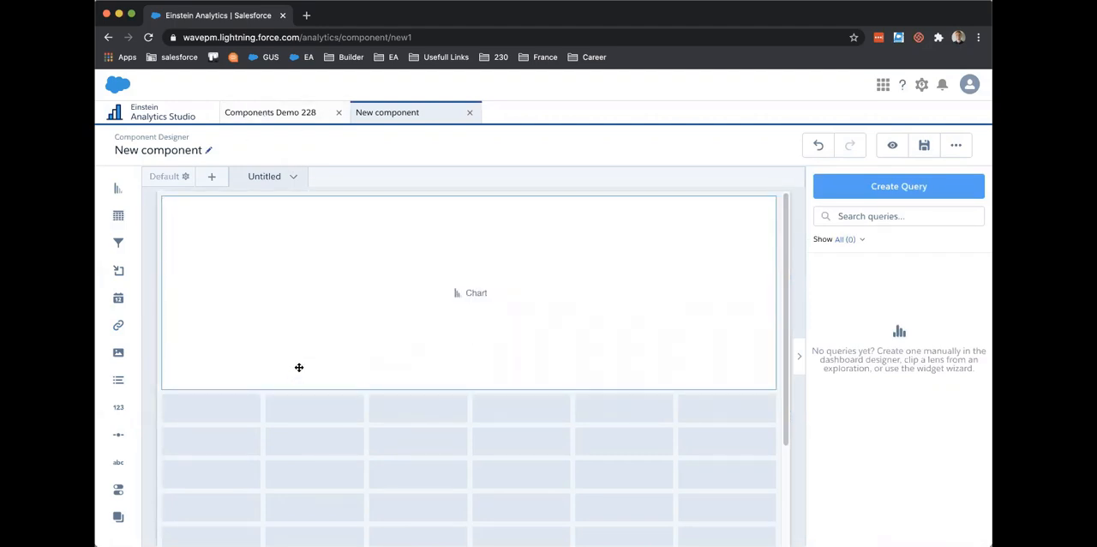
click(470, 295)
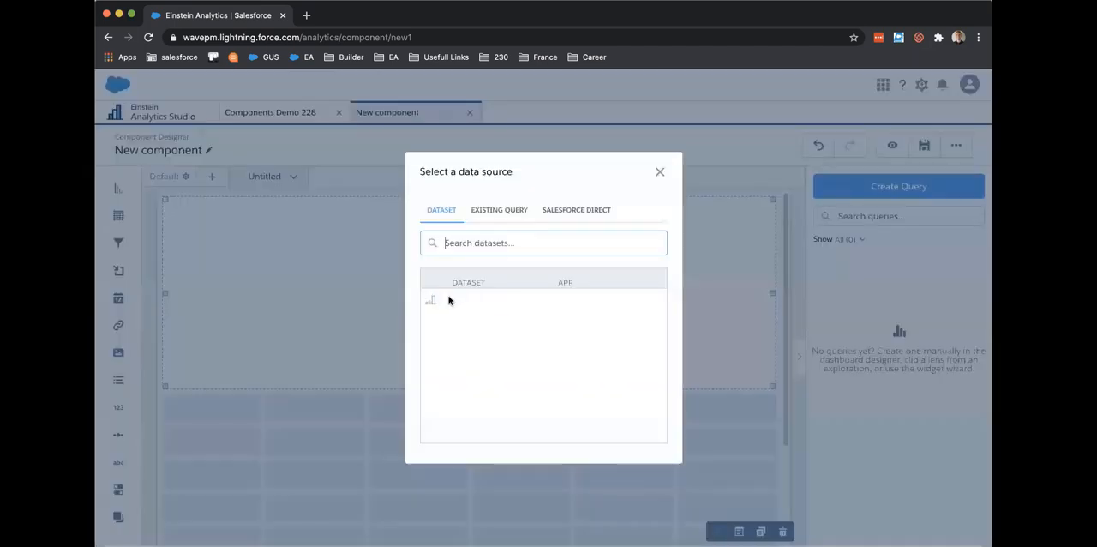
click(519, 299)
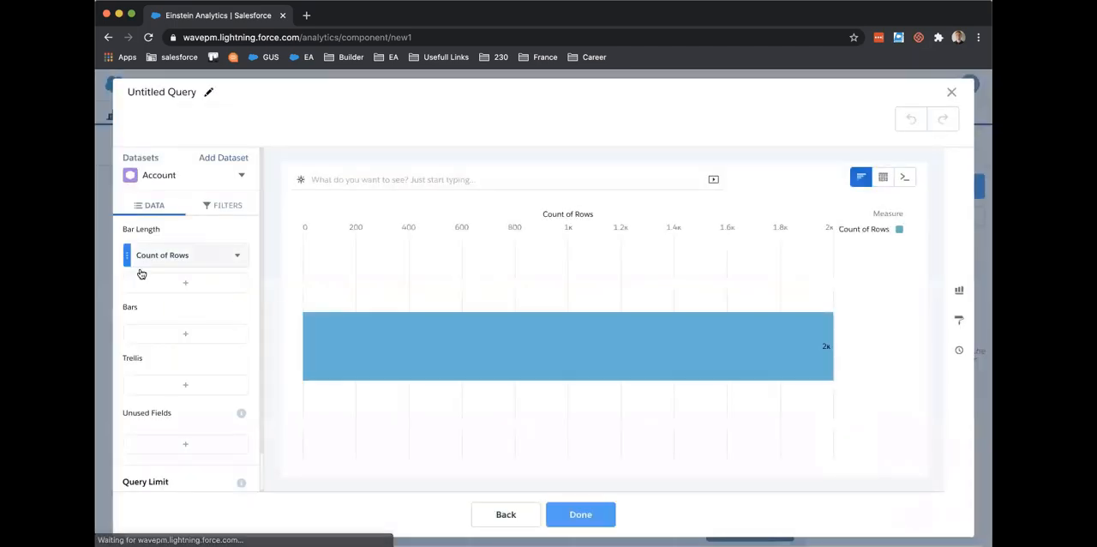
Step: Group the chart's bars by Billing Country, sort them by Count of Rows in descending order, and finish the query
click(179, 329)
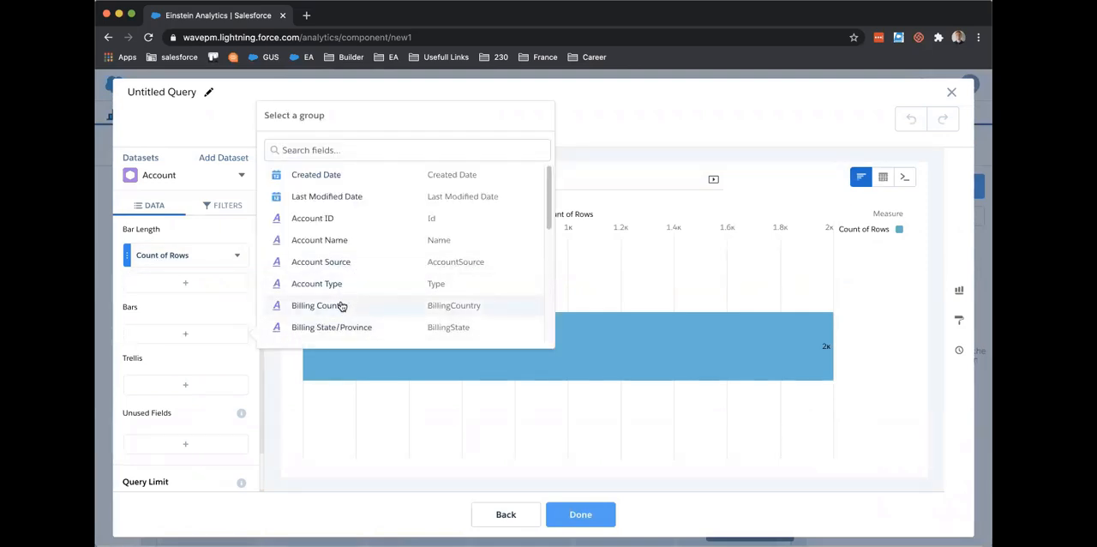
scroll(342, 307, down, 2)
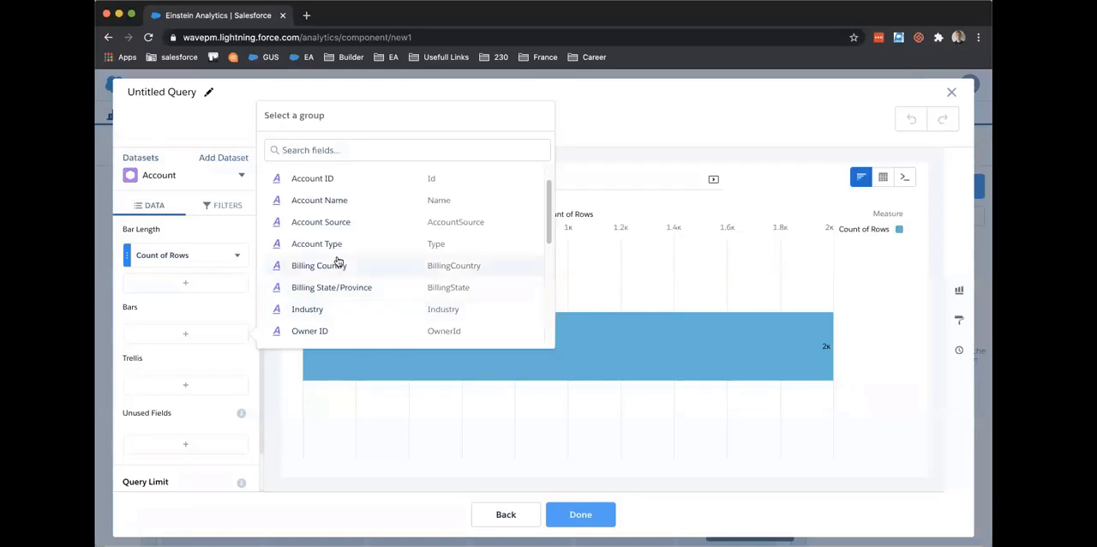
click(339, 266)
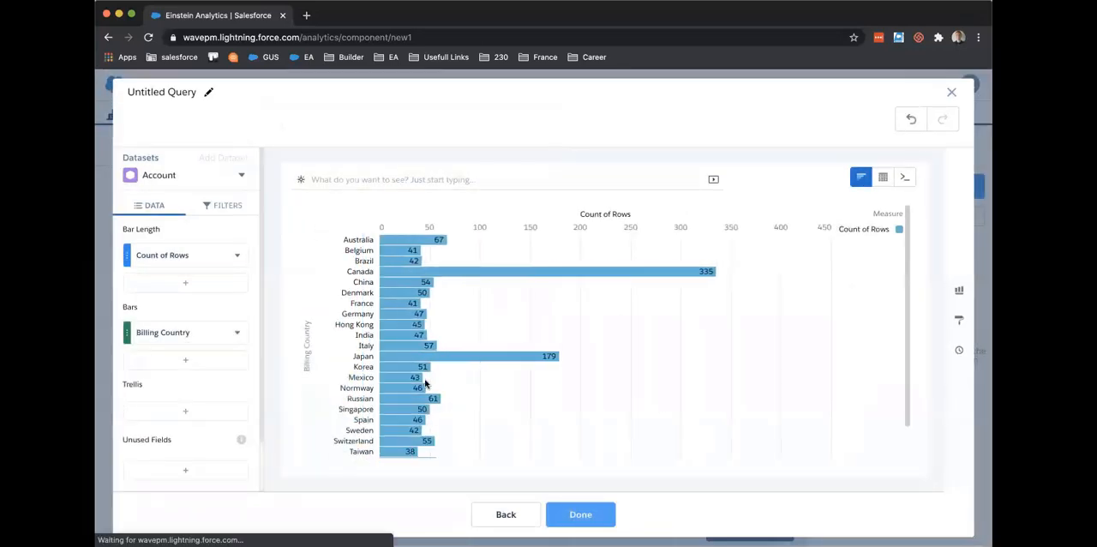
click(553, 216)
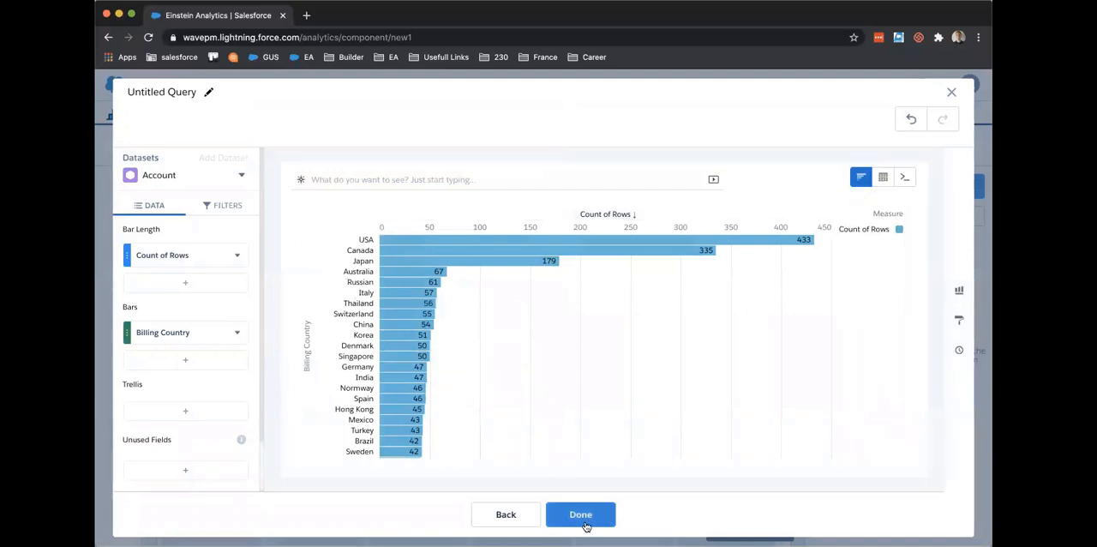
click(581, 515)
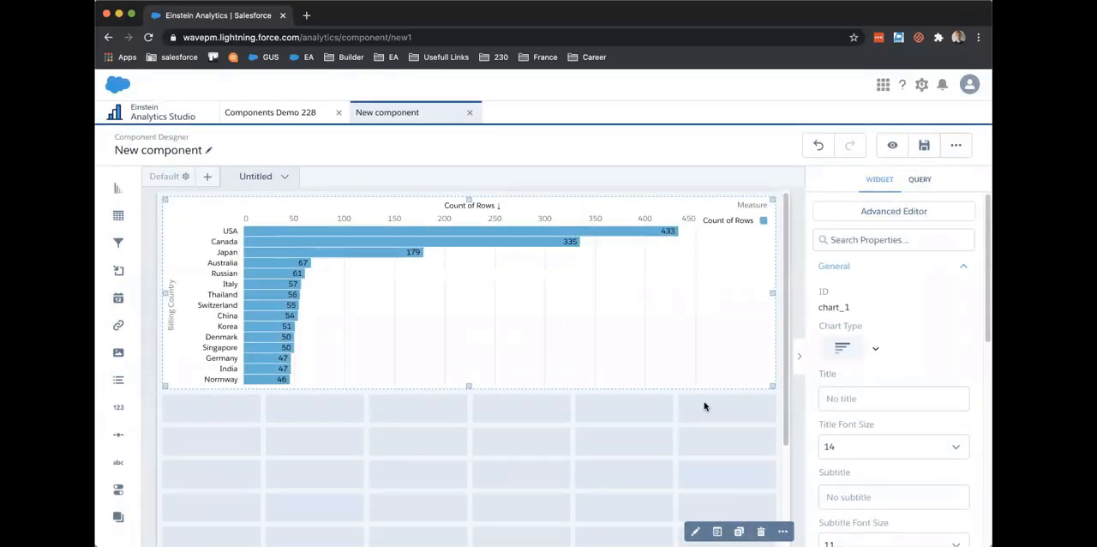
Step: Extend the chart downward to show more countries and save the component as "Component youtube demo" in My Private App
drag(773, 390, 768, 508)
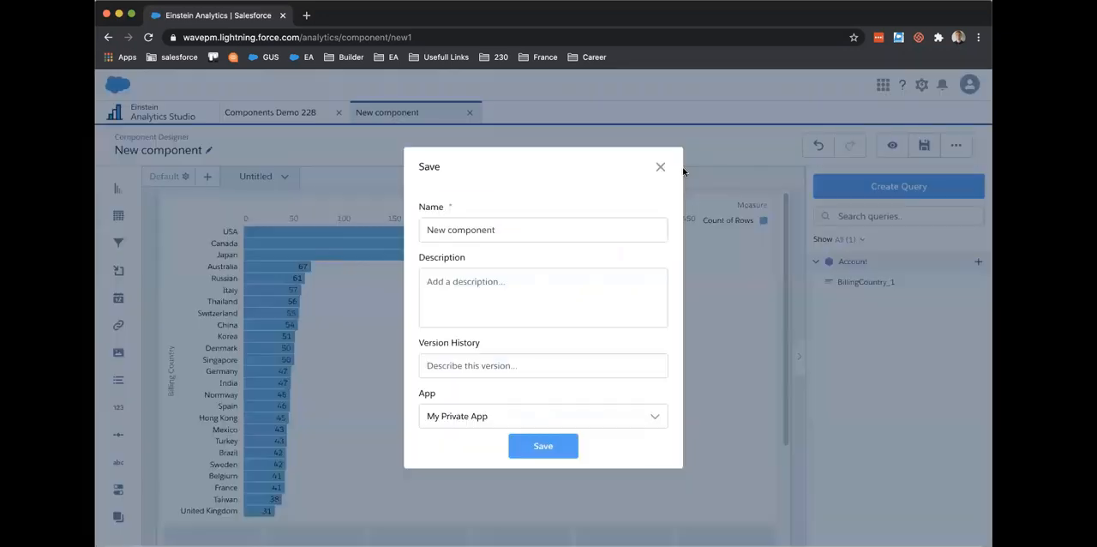
click(558, 237)
drag(519, 230, 331, 221)
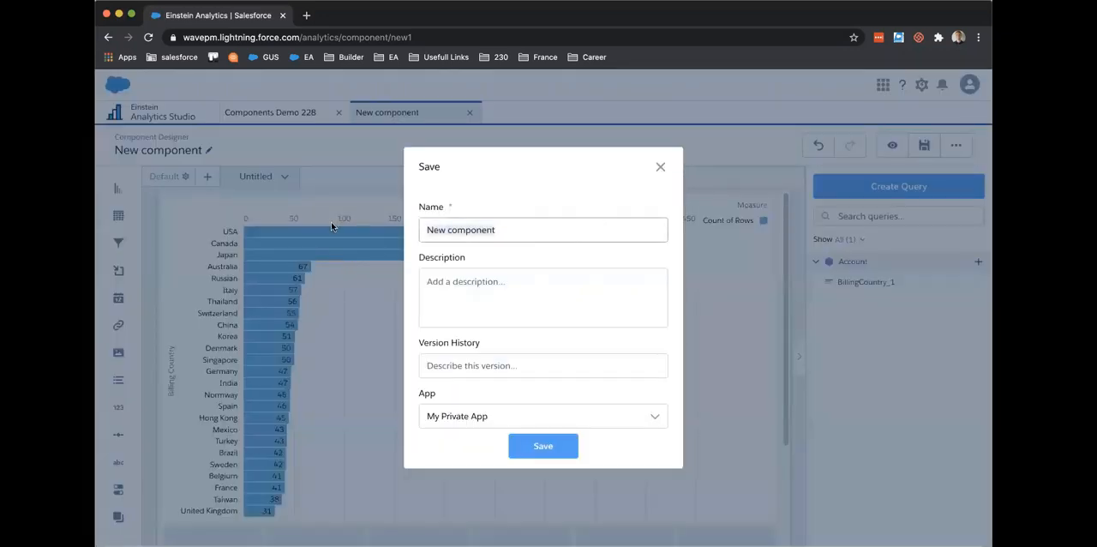
text(Component)
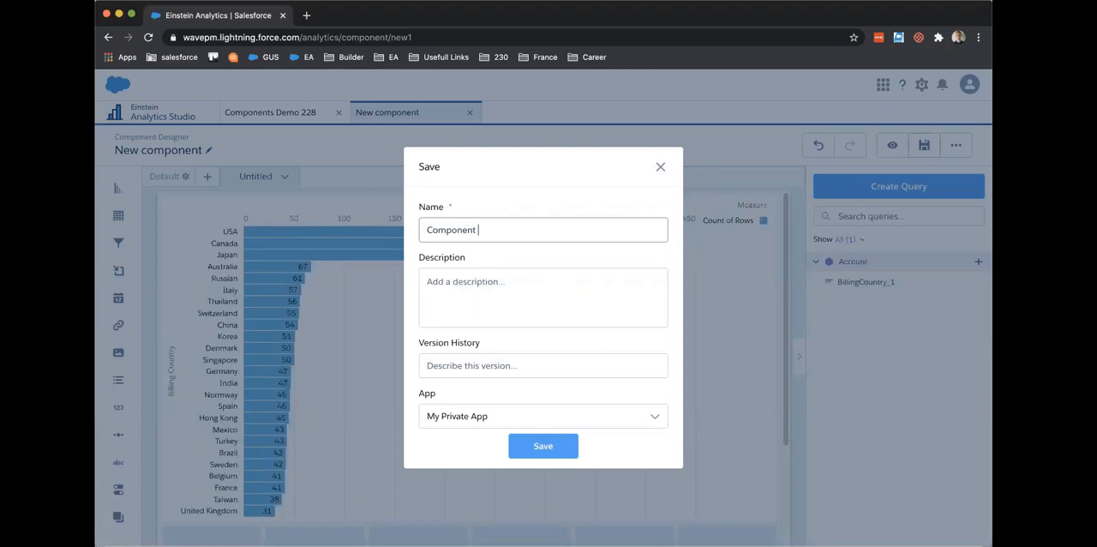
text( youtube demo)
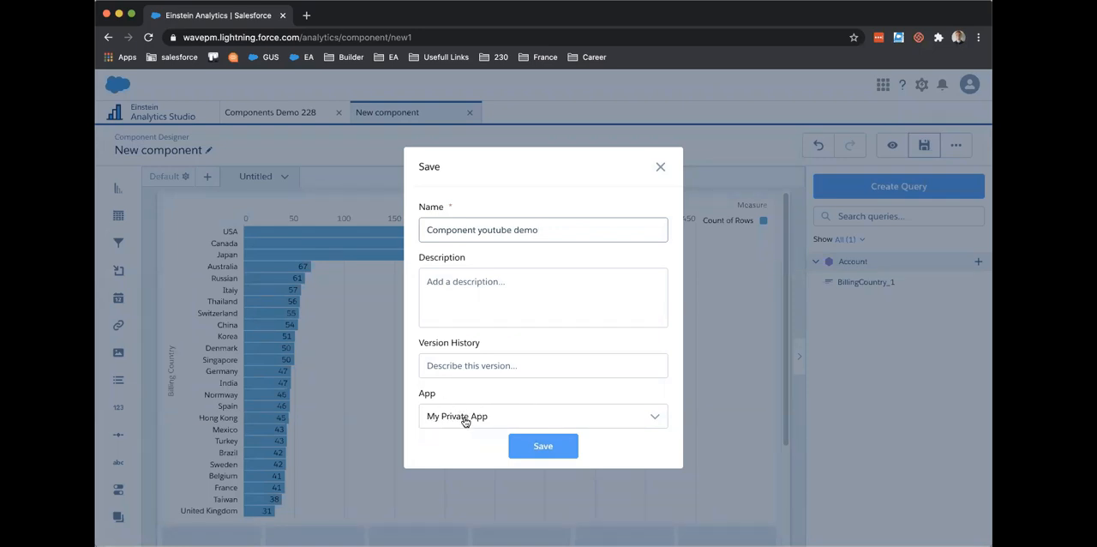
click(536, 445)
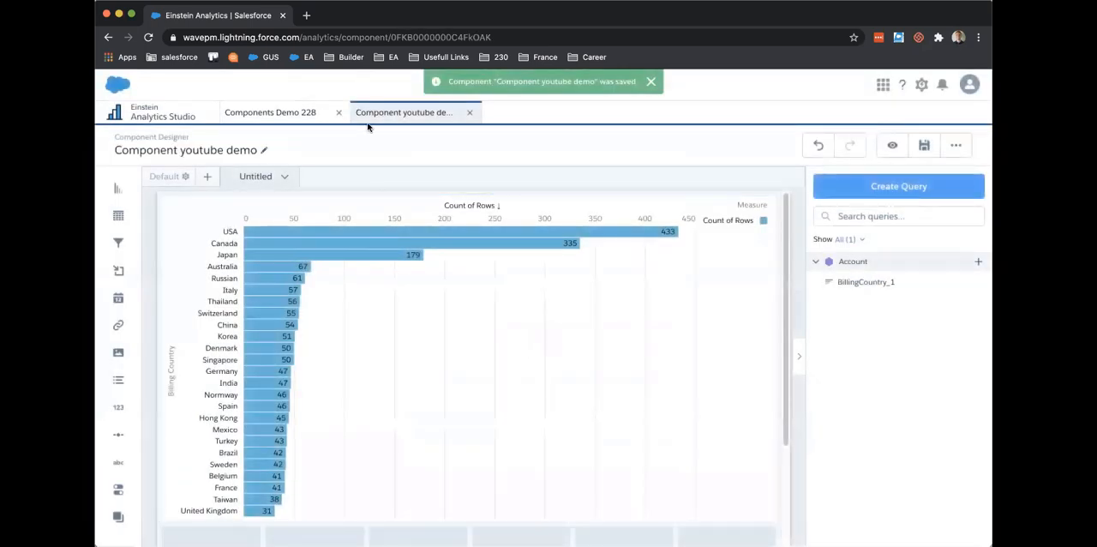
Step: Enlarge the dashboard's empty component widget to the full page width and embed "Component youtube demo" in it, making it tall enough for the chart
click(287, 111)
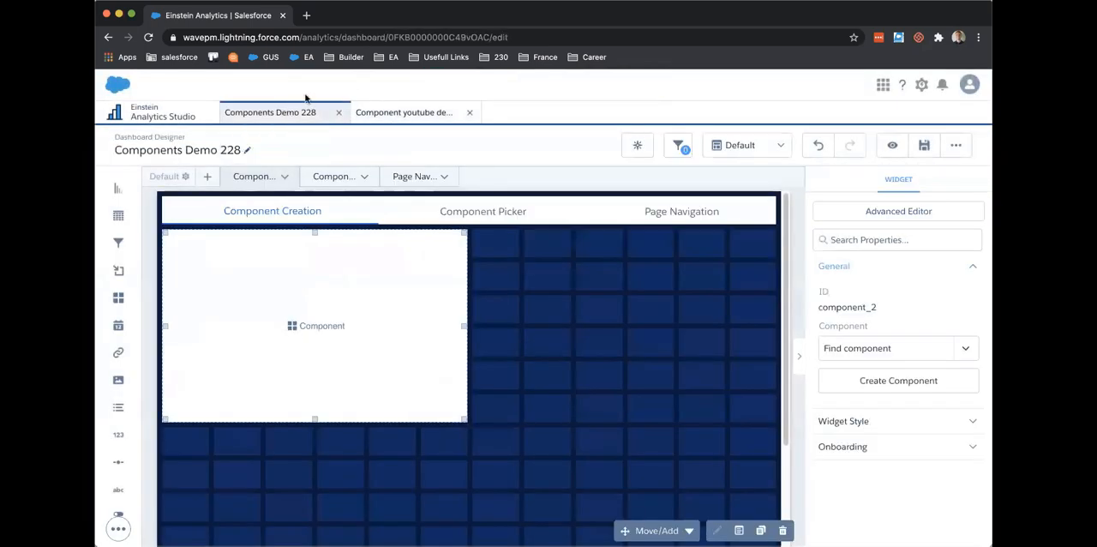
drag(461, 422, 743, 512)
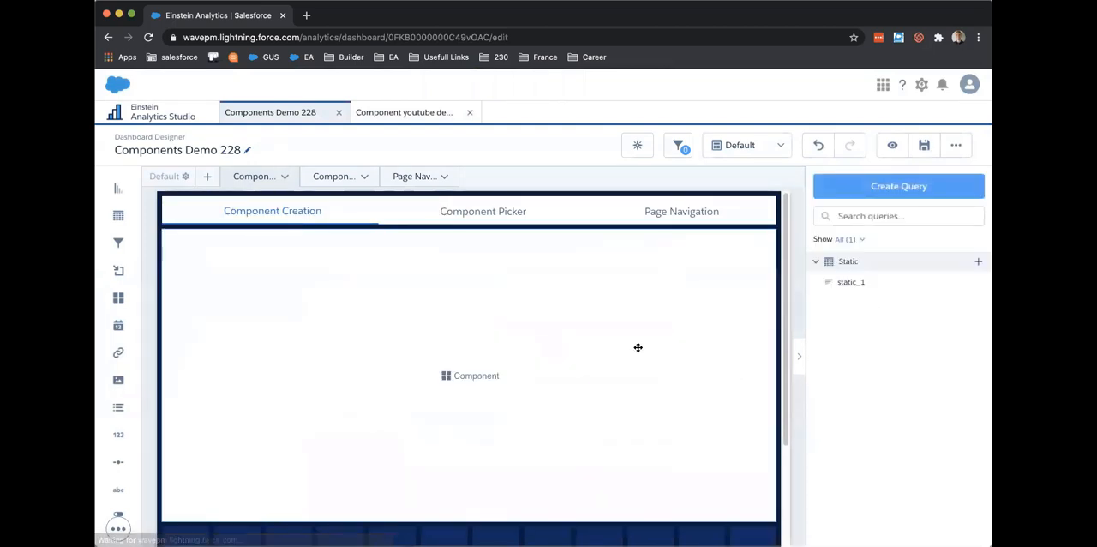
click(638, 347)
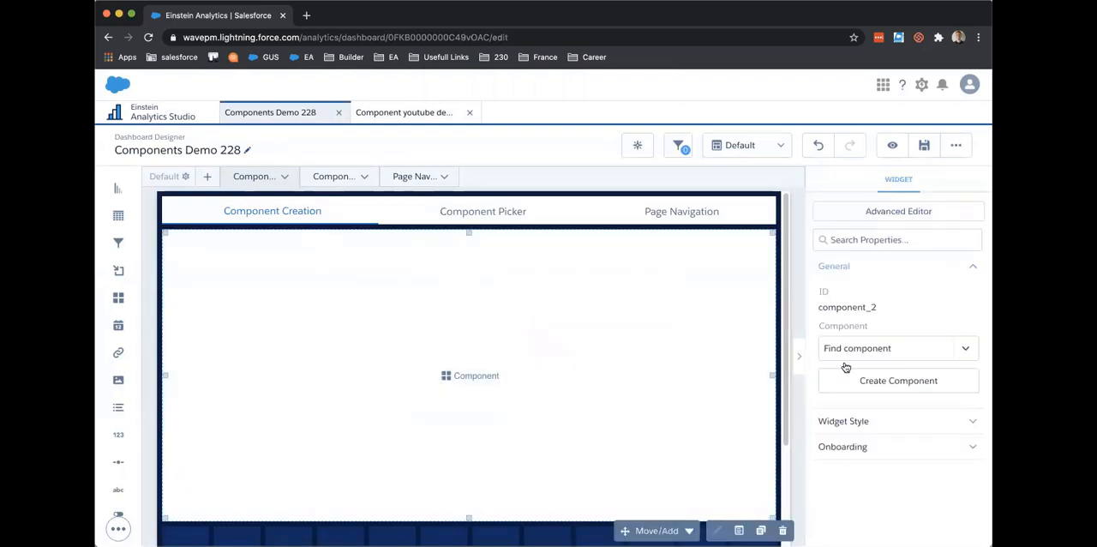
click(891, 349)
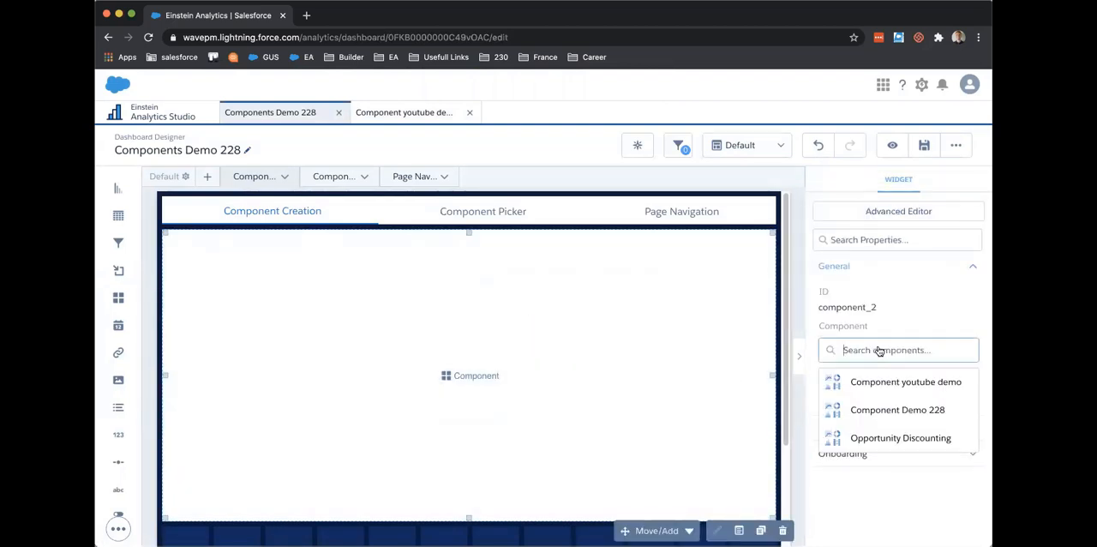
click(873, 383)
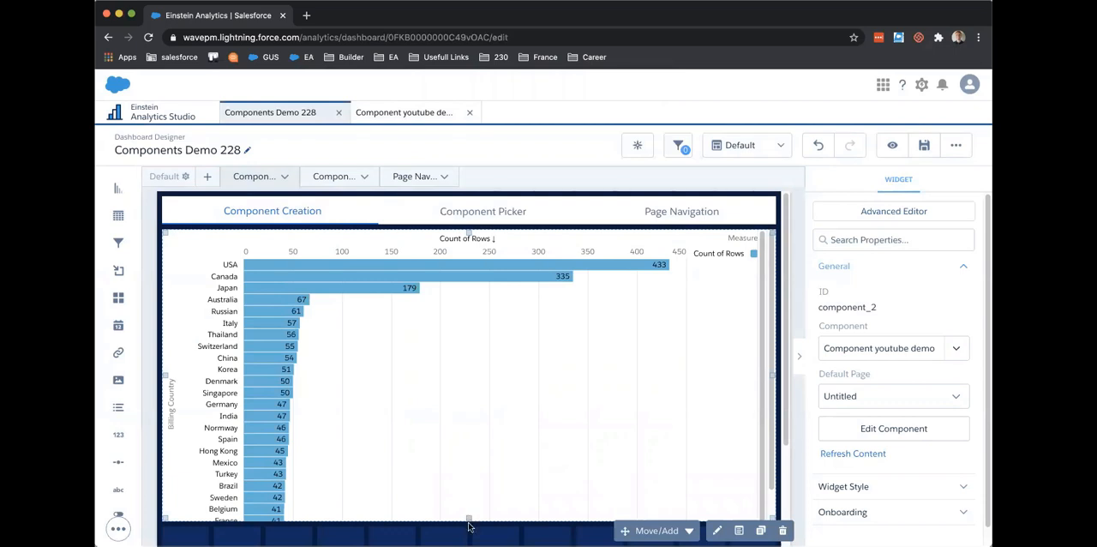
drag(469, 519, 469, 528)
click(498, 345)
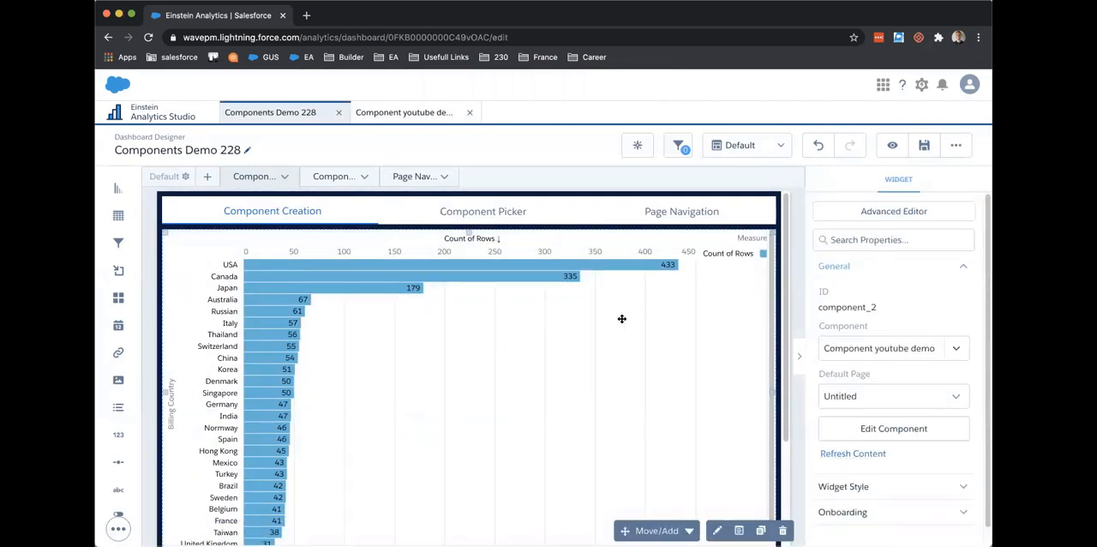
Step: Embed the existing "Component Demo 228" in the empty component widget on the Component Picker page
click(332, 175)
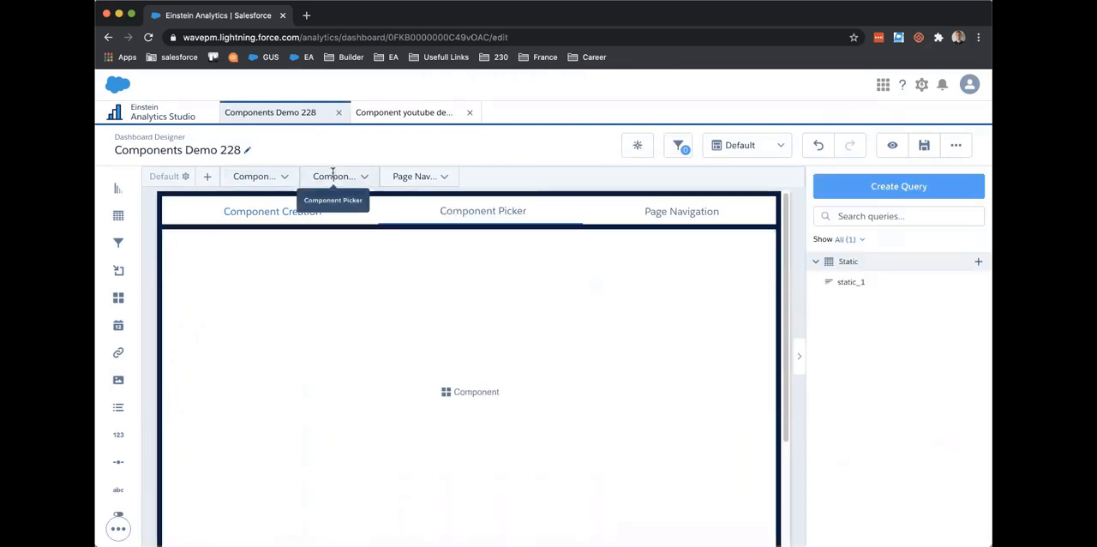
click(459, 394)
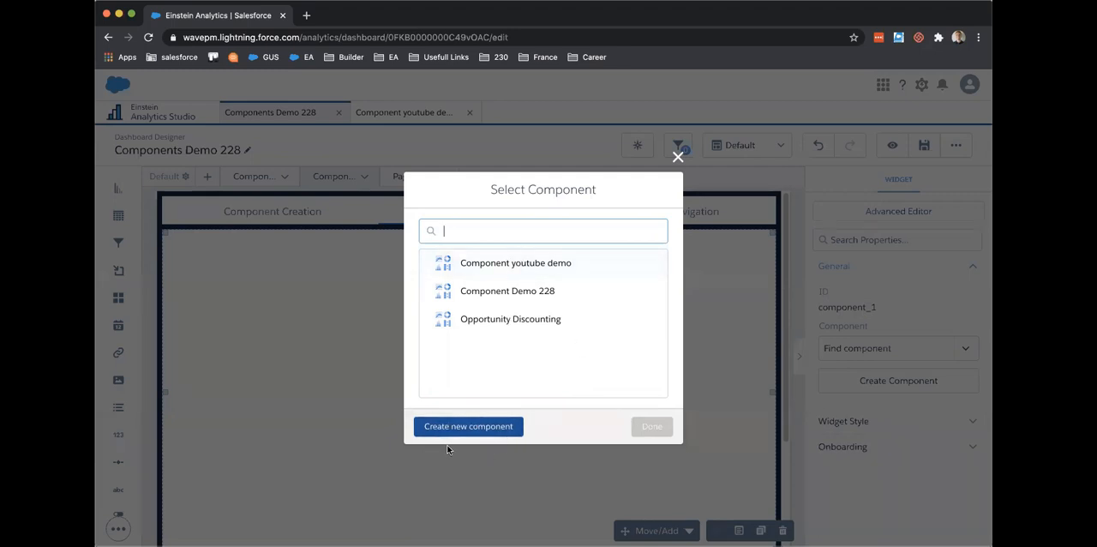
click(518, 273)
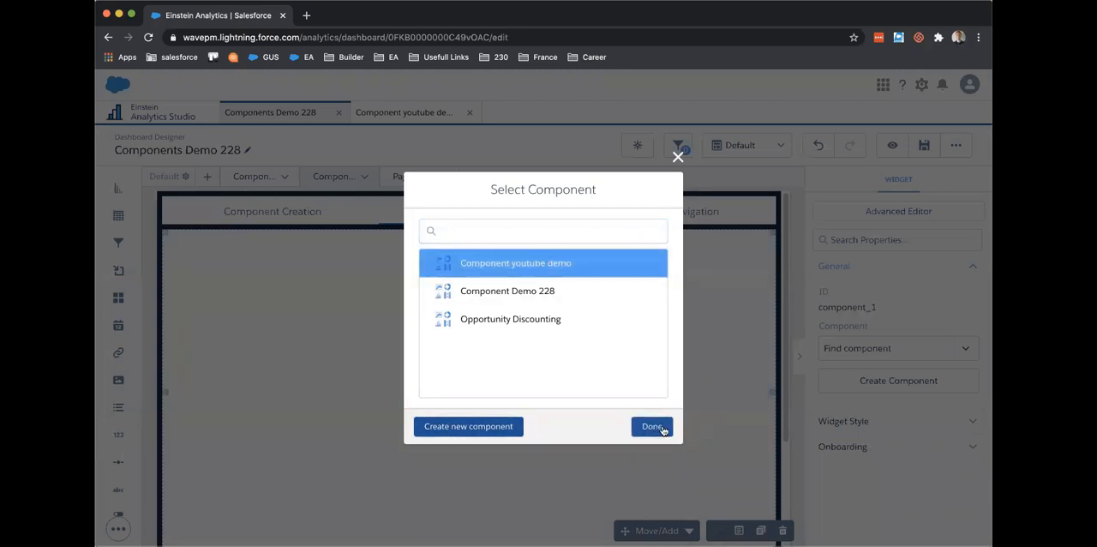
click(572, 298)
click(650, 427)
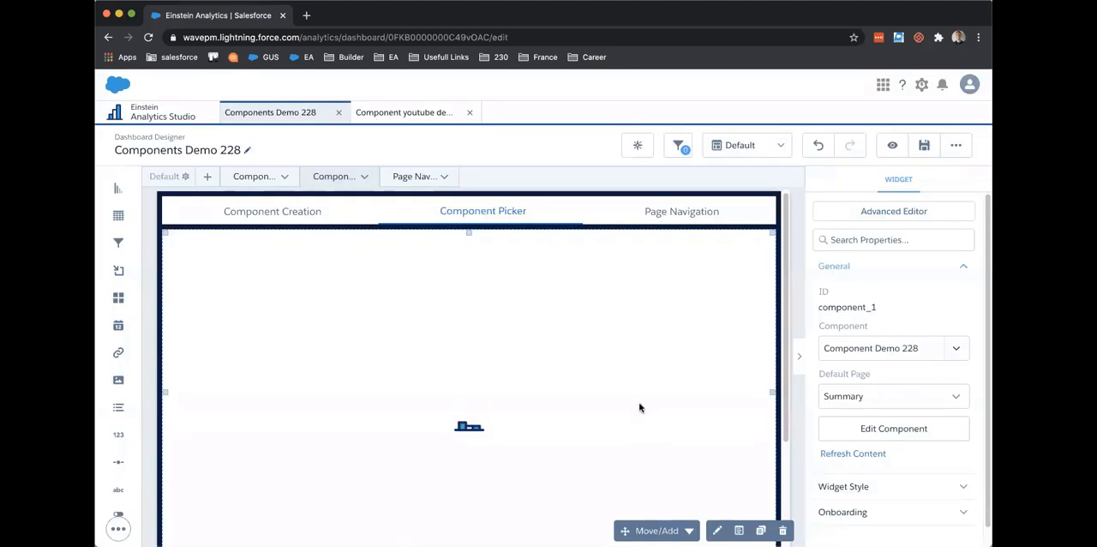
scroll(391, 401, down, 1)
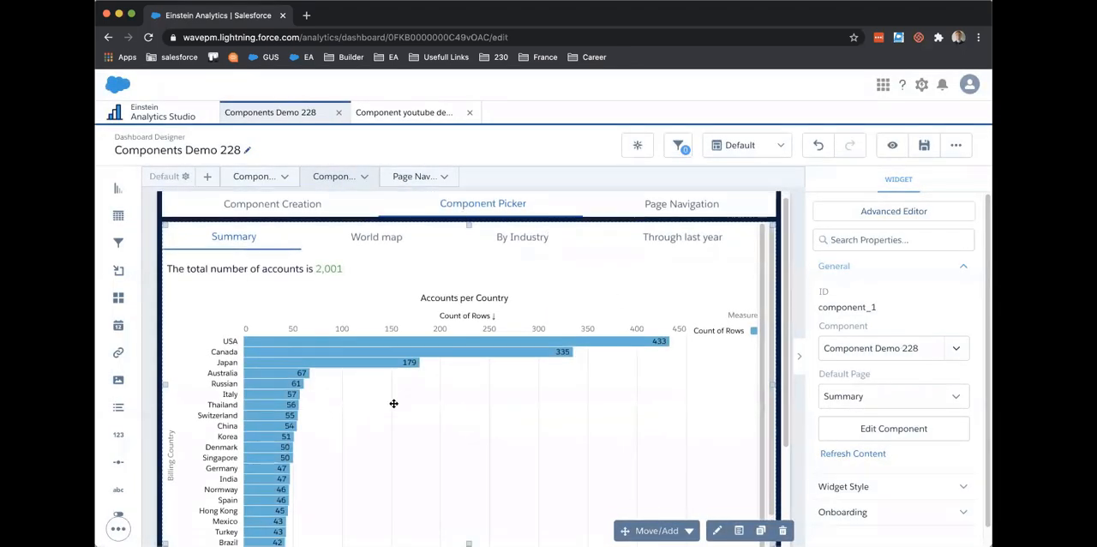
scroll(409, 412, up, 1)
Step: Preview the dashboard and view the World map page of the component embedded on the Page Navigation page
click(893, 146)
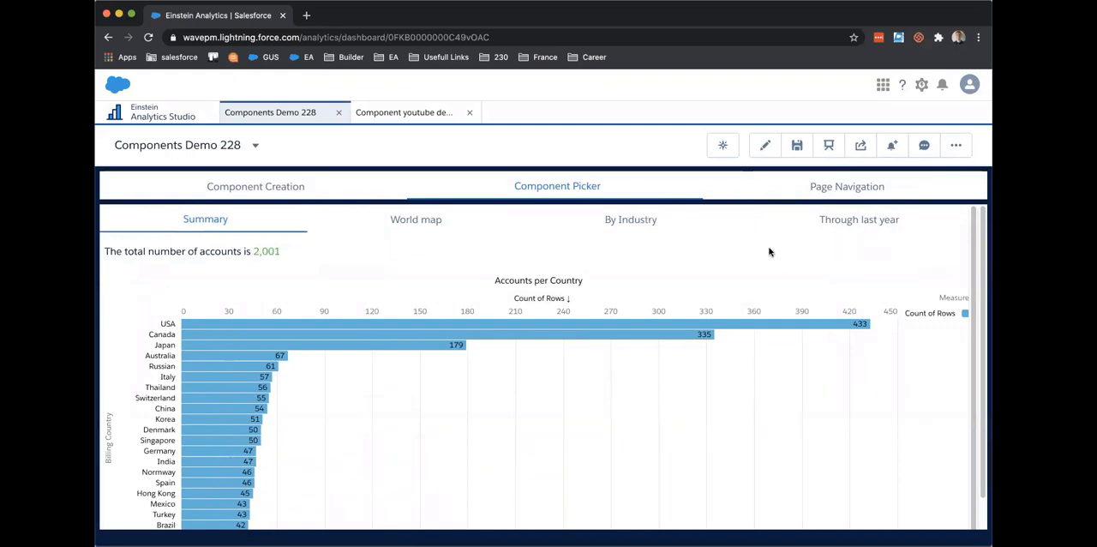
click(796, 184)
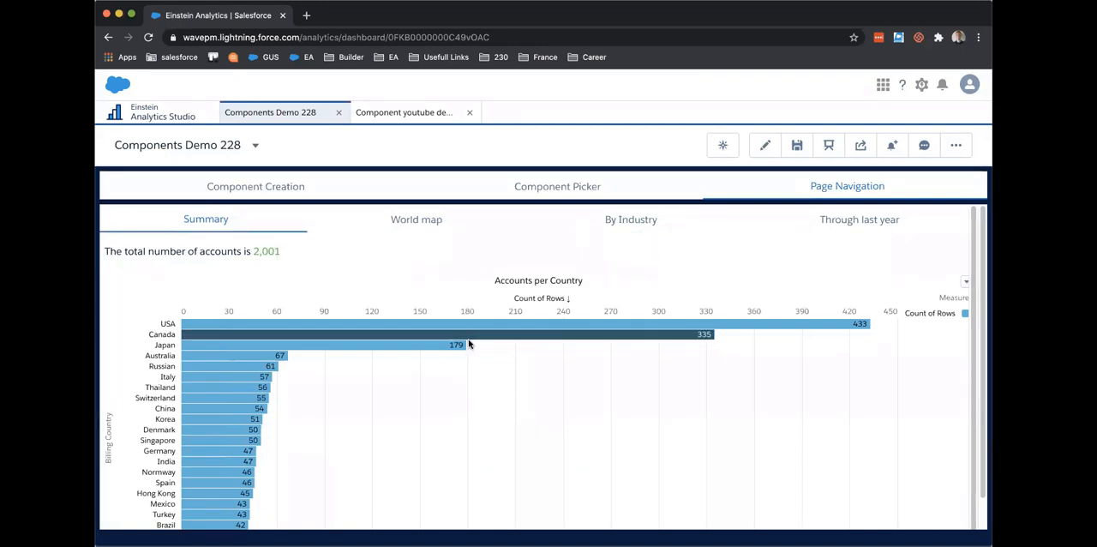
scroll(486, 401, down, 1)
scroll(486, 401, up, 1)
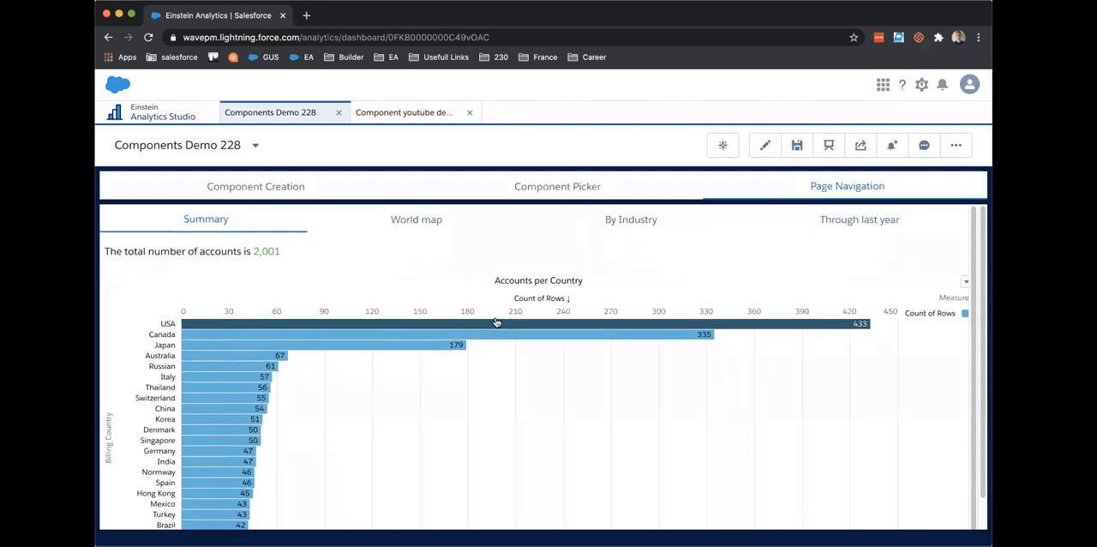
scroll(700, 272, down, 1)
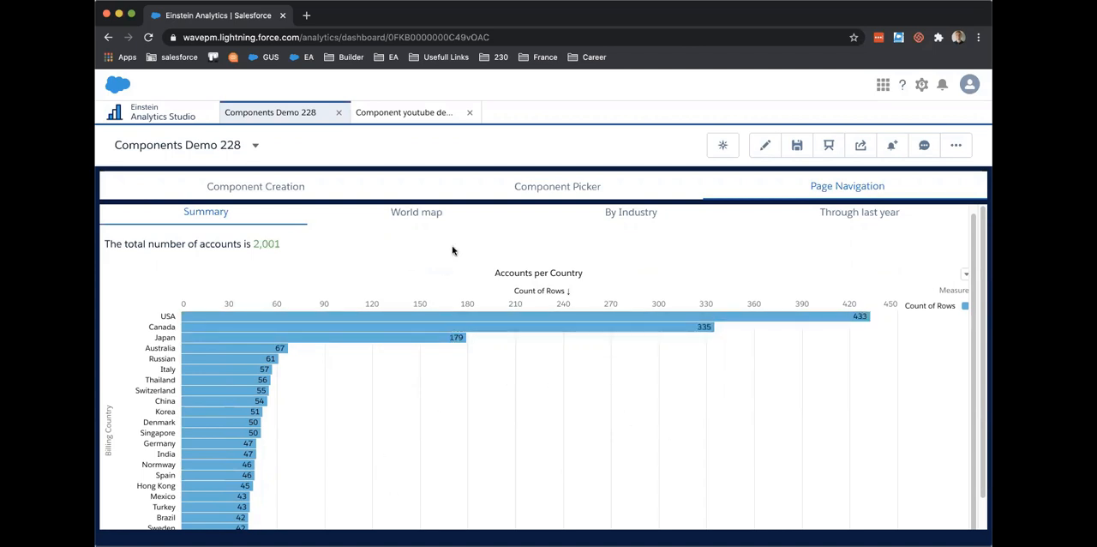
click(416, 212)
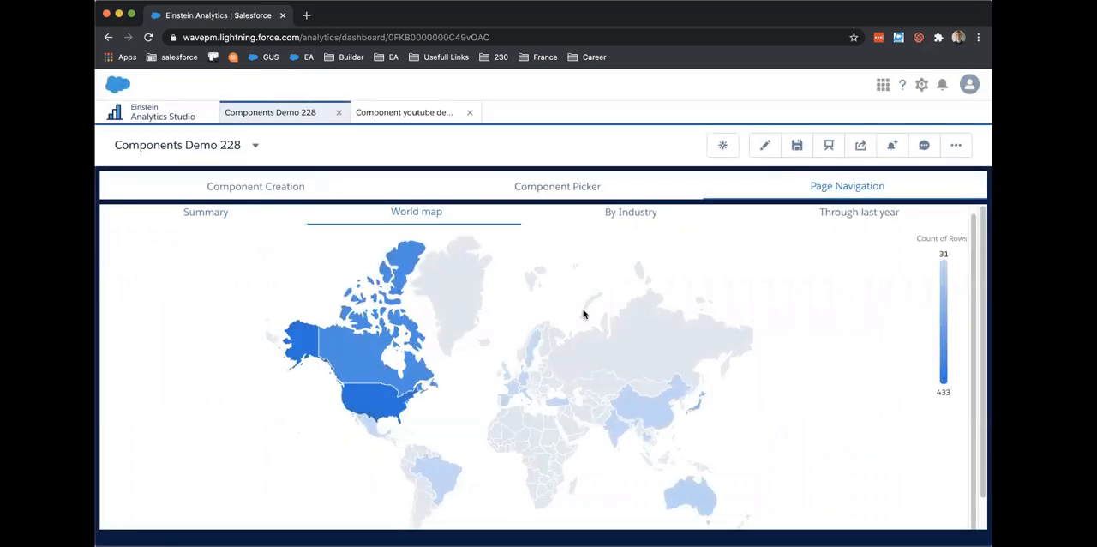
scroll(375, 401, up, 1)
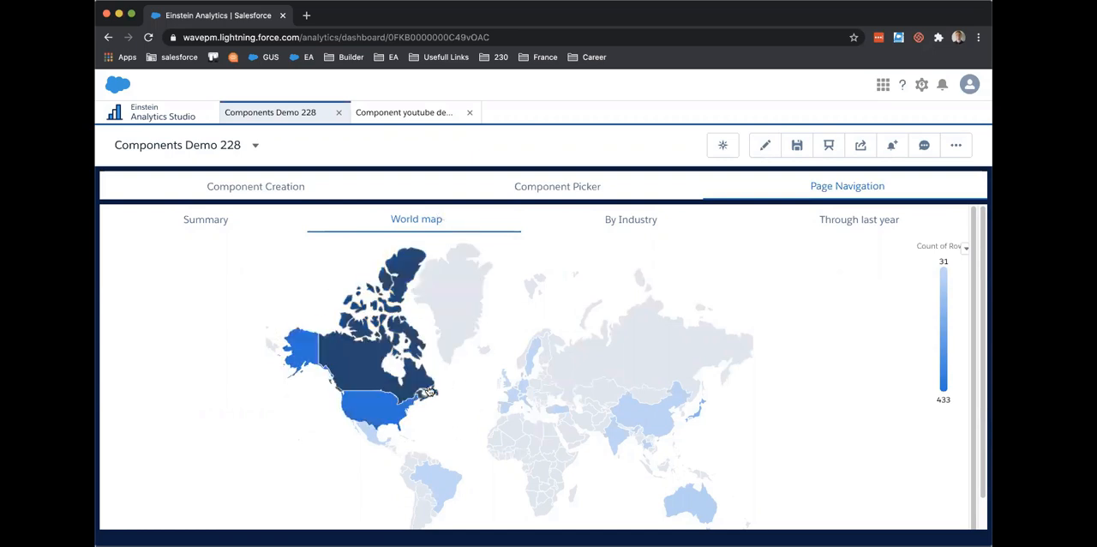
Step: Filter the accounts to Canada on the world map, and check the filtered Summary and World map pages
click(421, 380)
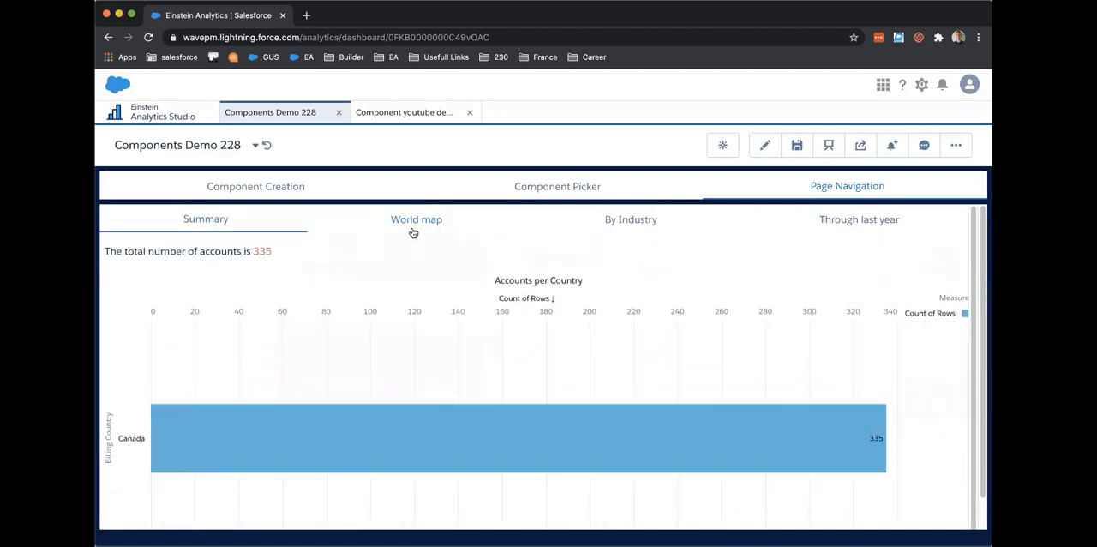
click(412, 227)
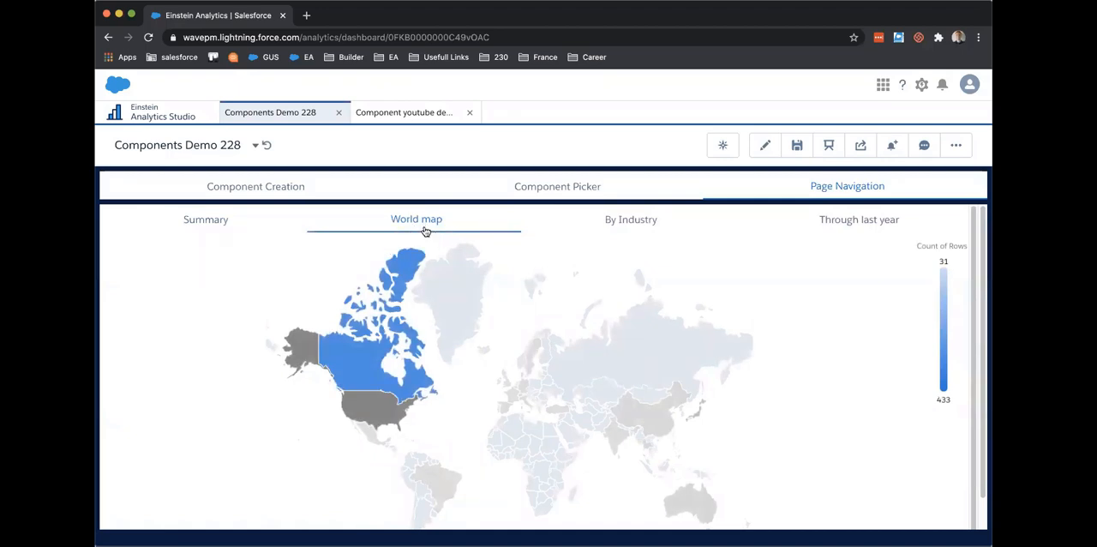
mouse_move(452, 343)
Step: View the embedded component's By Industry page and examine the accounts-per-year chart on its Through last year page
click(610, 220)
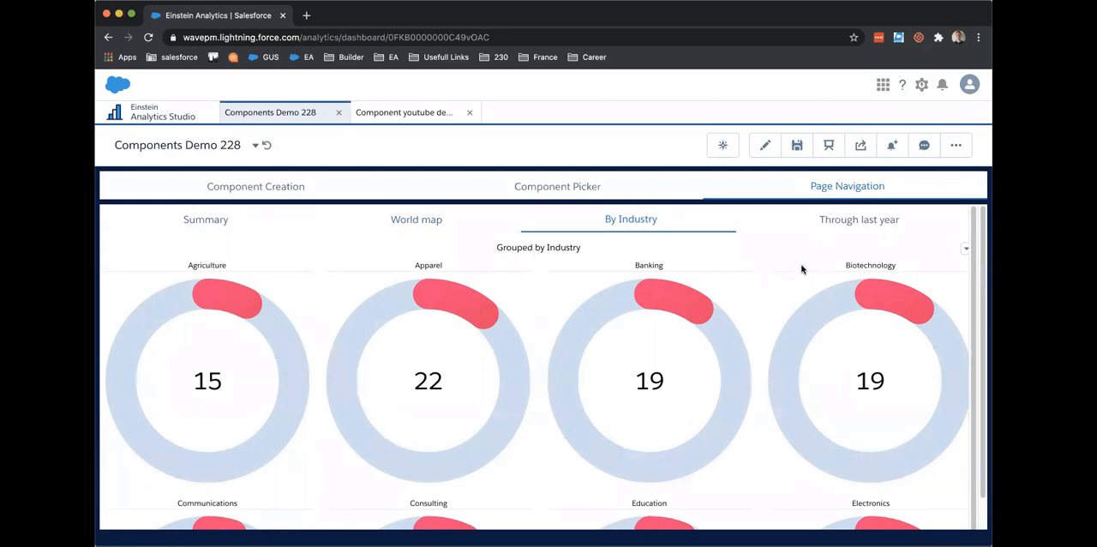
click(834, 230)
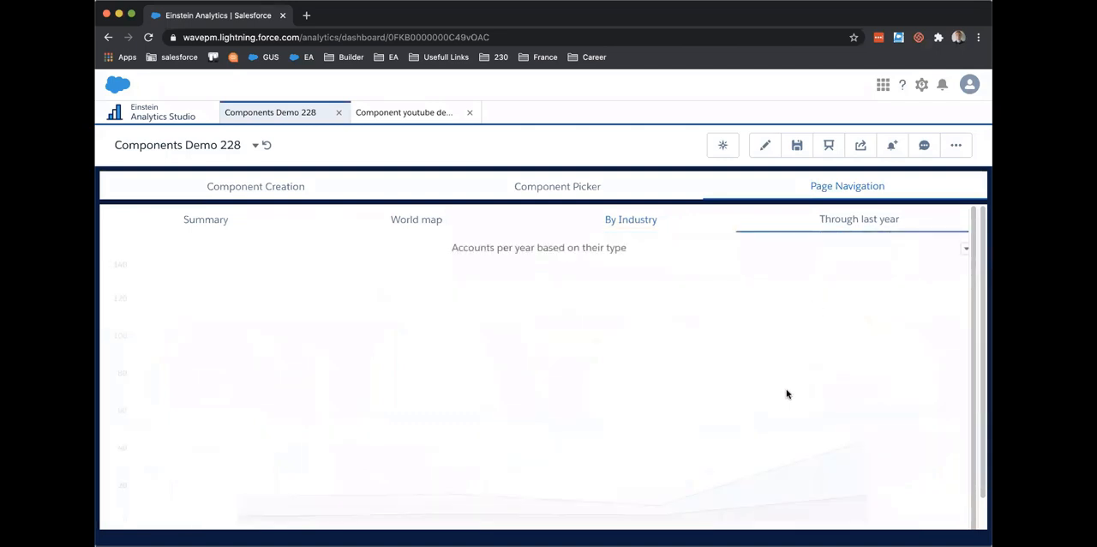
scroll(600, 403, down, 1)
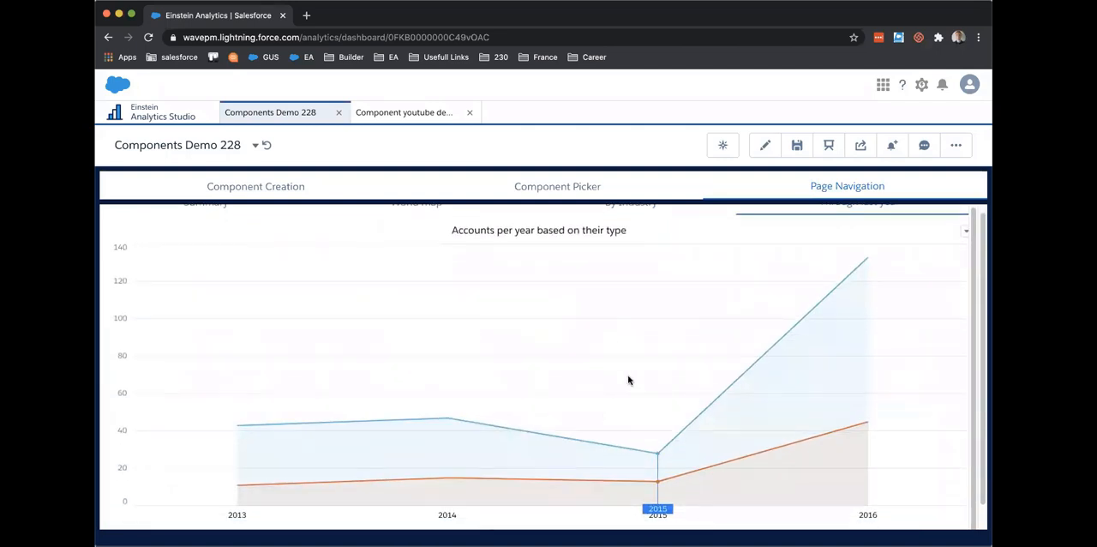
scroll(737, 309, up, 1)
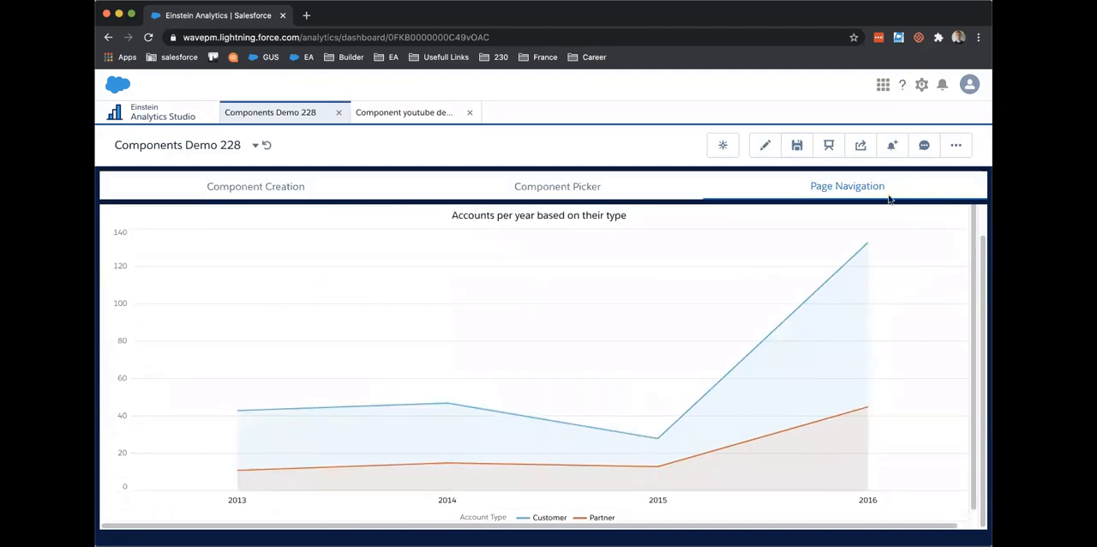
scroll(787, 300, up, 1)
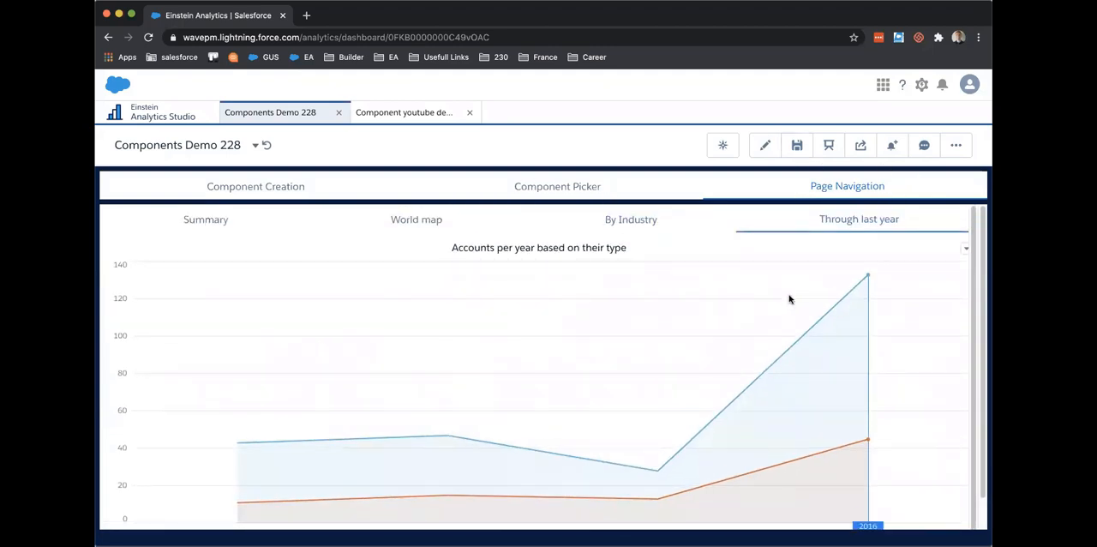